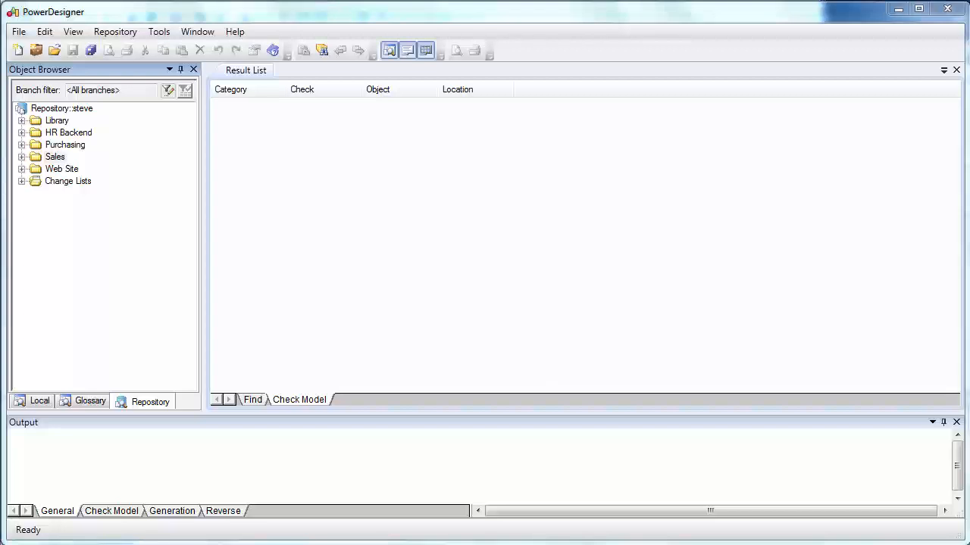
# - Review the repository's password policy, LDAP and SMTP settings, and close the repository properties without changes
pyautogui.click(124, 35)
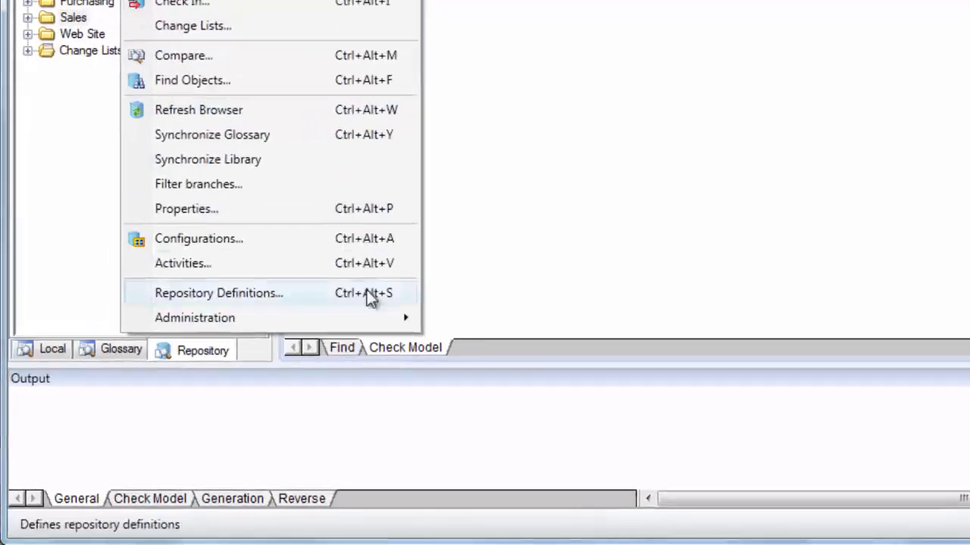
pyautogui.moveTo(388, 326)
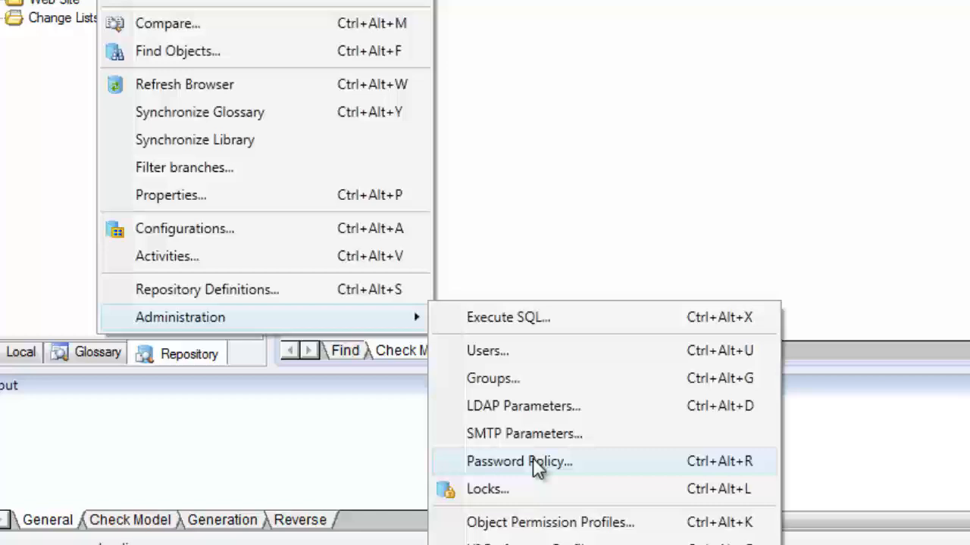
pyautogui.click(598, 431)
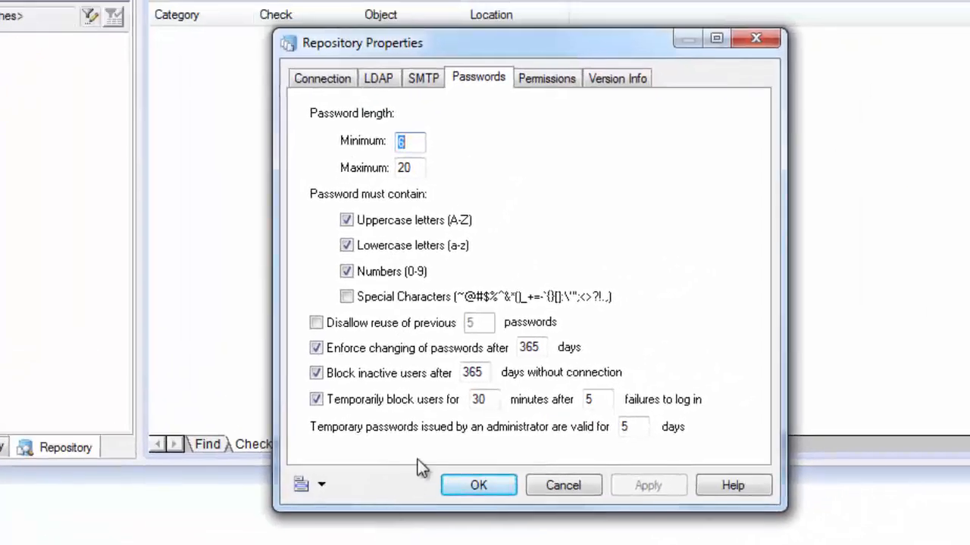
pyautogui.click(379, 79)
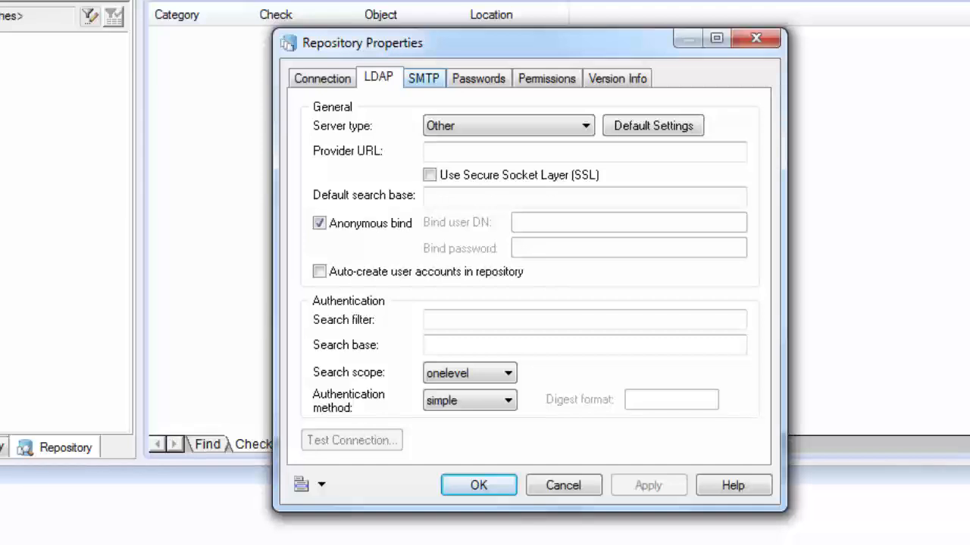
pyautogui.click(422, 78)
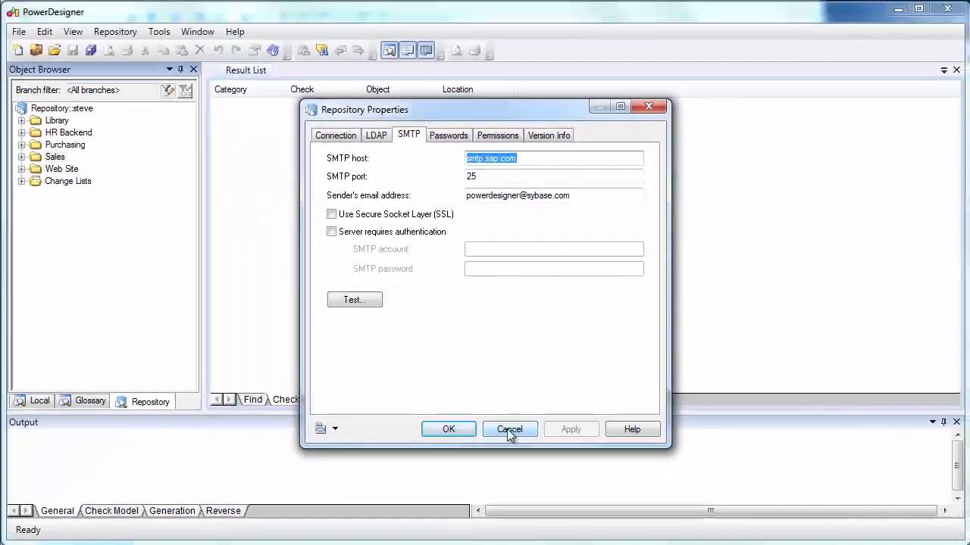
pyautogui.click(519, 440)
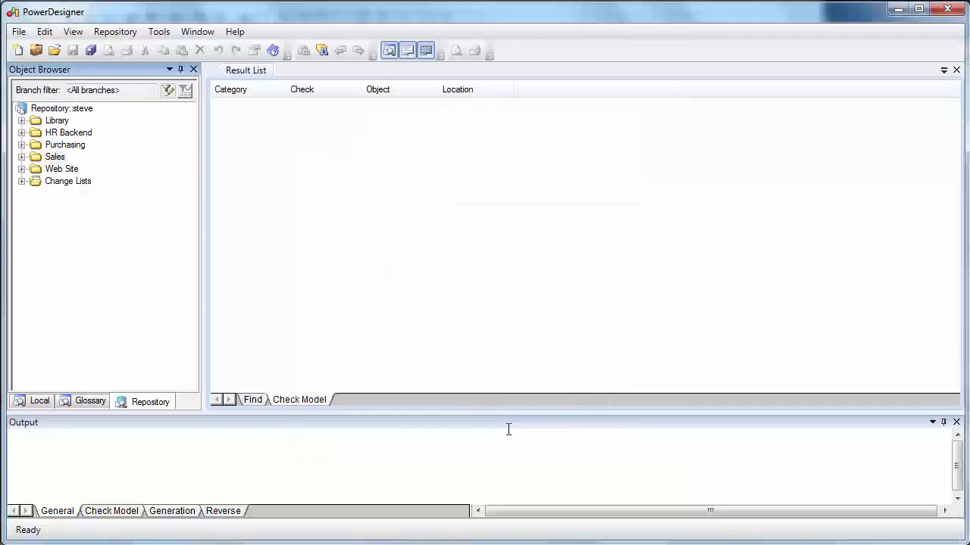
# - Open the repository's list of groups and display the rights of the All users group beside it
pyautogui.click(122, 33)
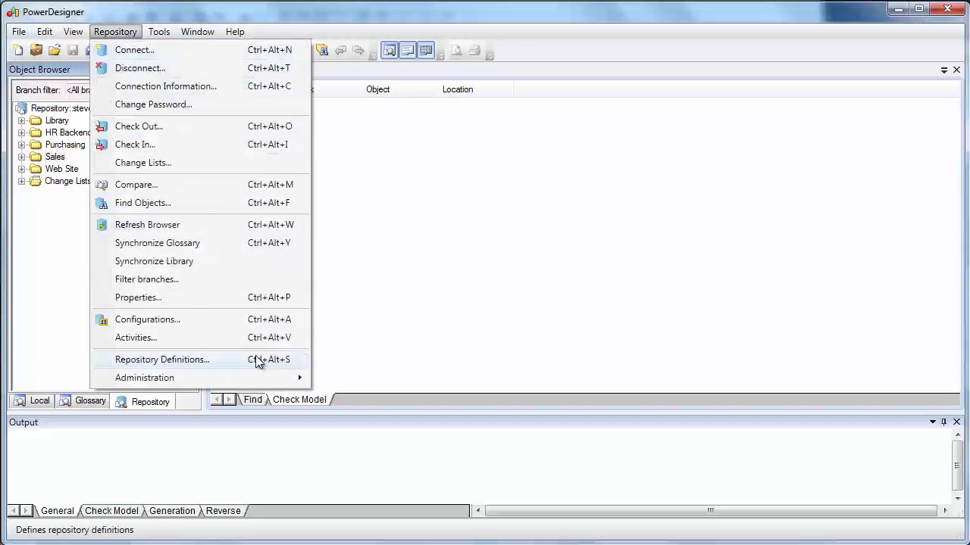
pyautogui.moveTo(268, 381)
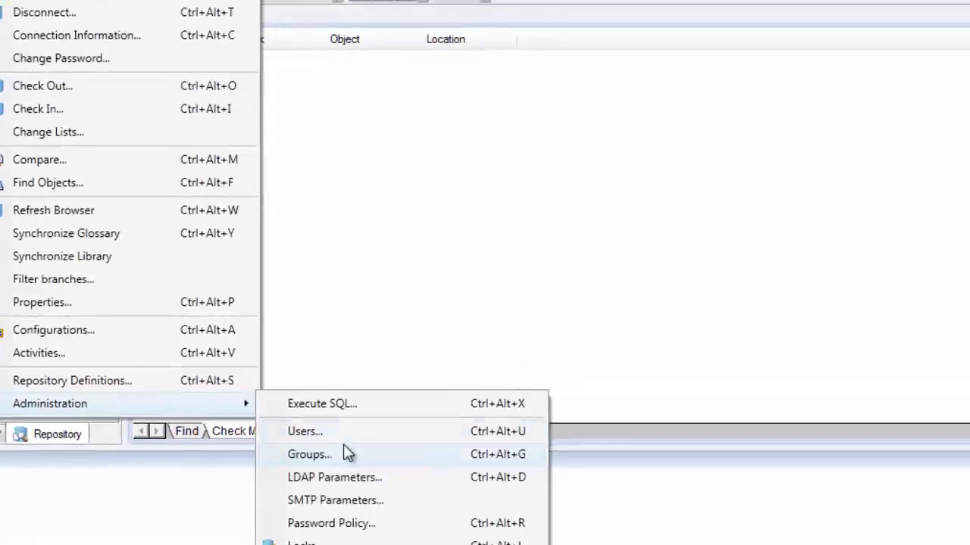
pyautogui.click(345, 453)
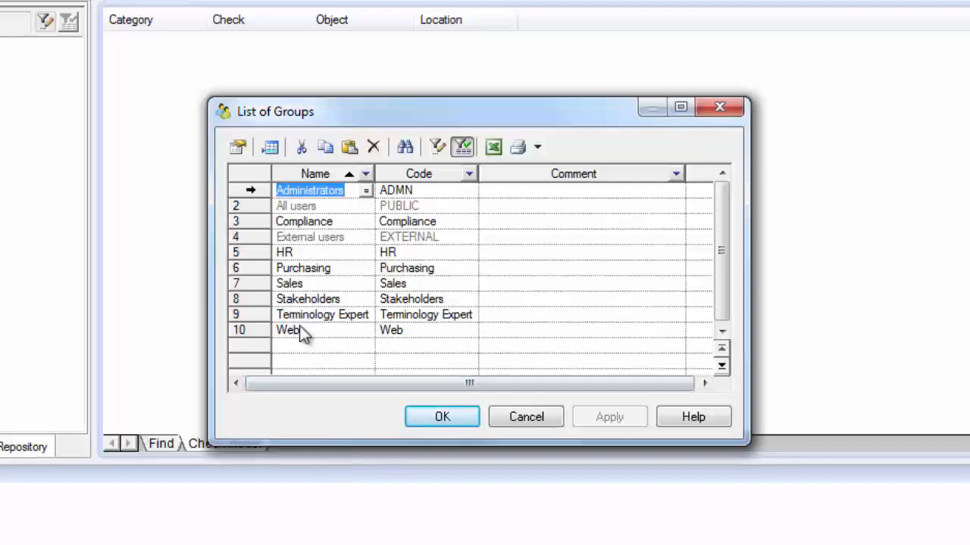
pyautogui.doubleClick(257, 212)
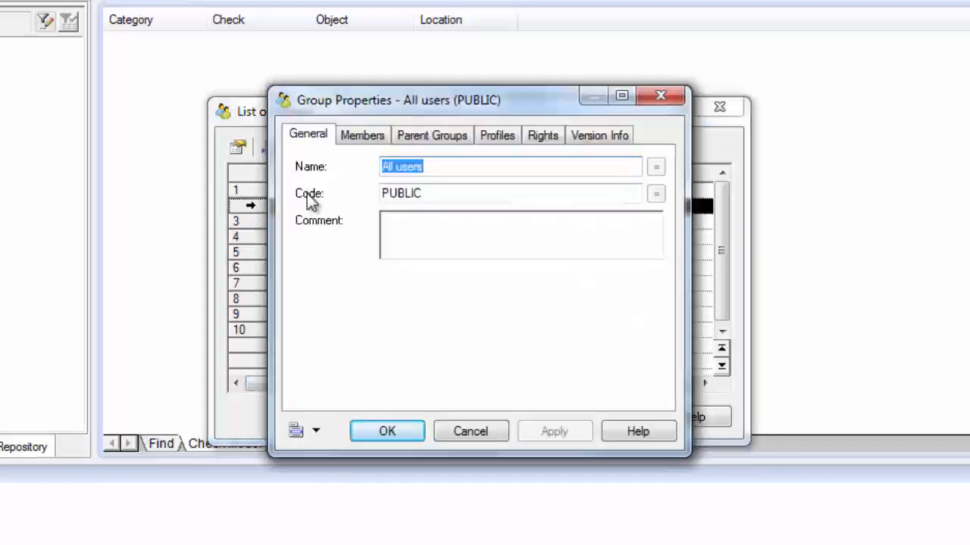
pyautogui.click(534, 137)
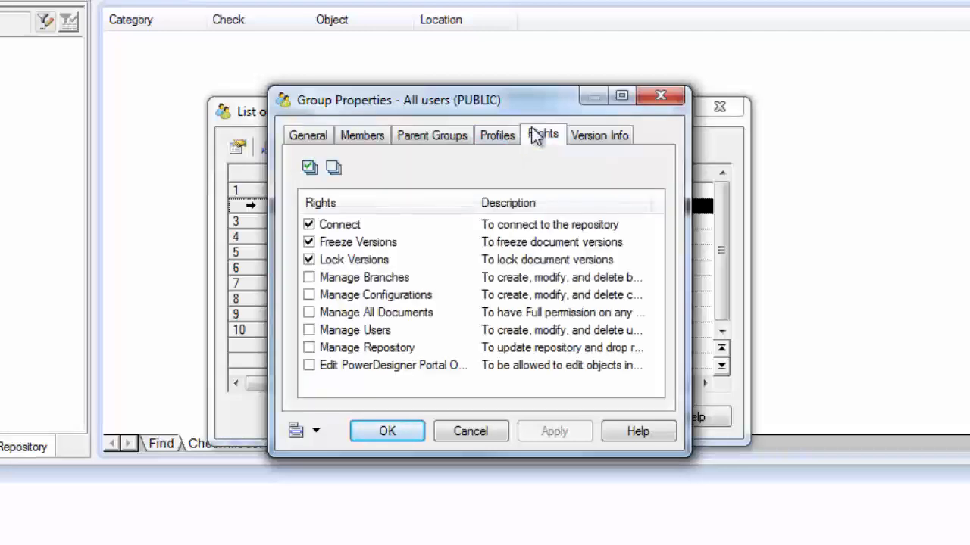
pyautogui.moveTo(471, 103); pyautogui.dragTo(138, 271)
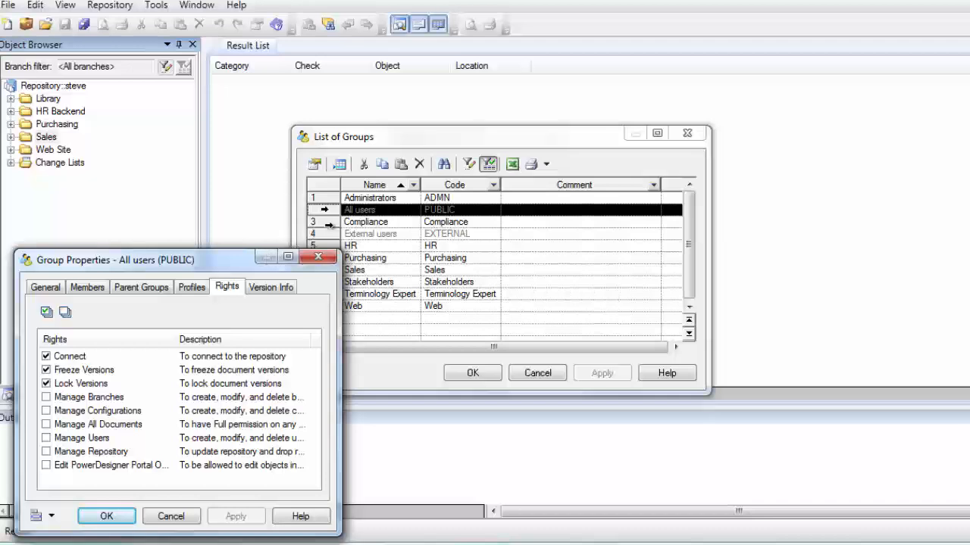
# - Compare the rights of the Compliance and Administrators groups with those of All users, and close the three property sheets without changes
pyautogui.doubleClick(325, 222)
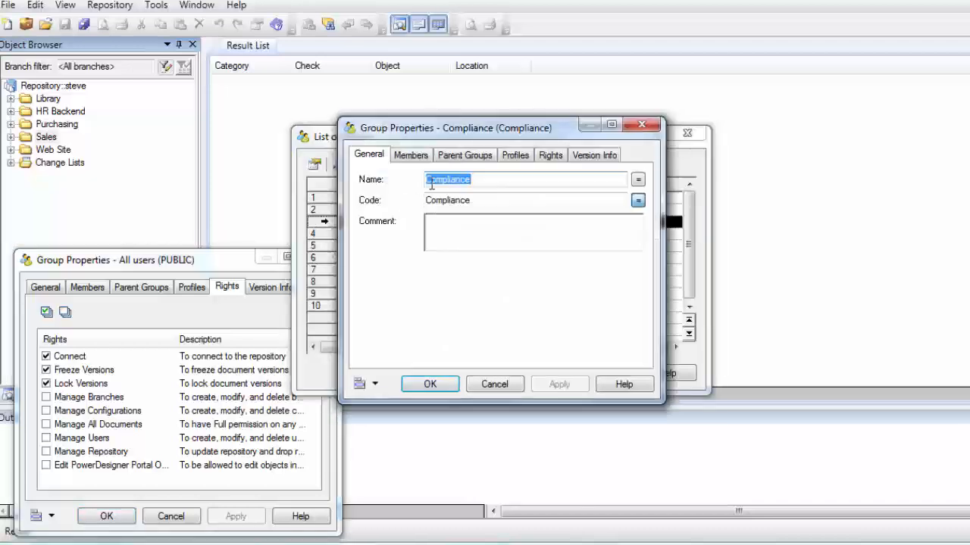
pyautogui.click(547, 157)
pyautogui.moveTo(503, 131); pyautogui.dragTo(803, 262)
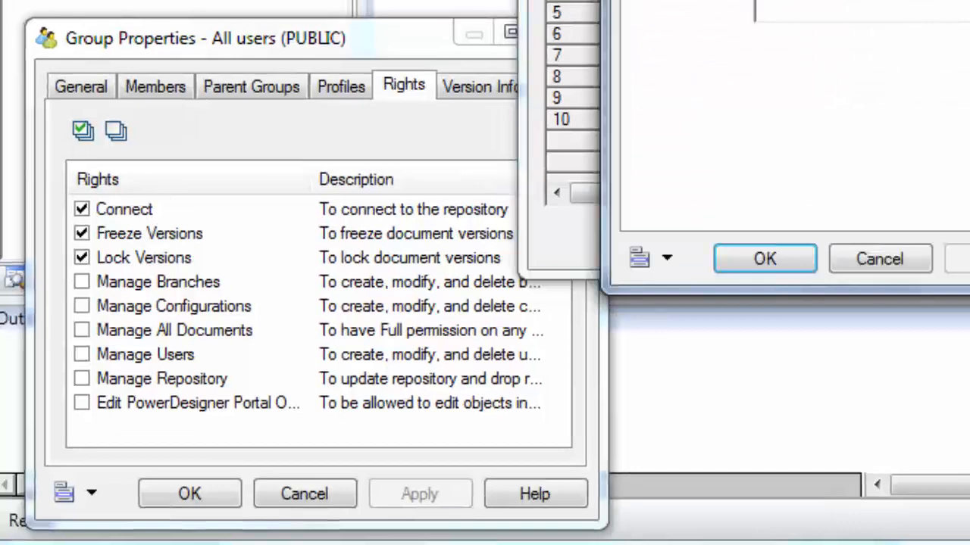
pyautogui.moveTo(893, 0); pyautogui.dragTo(874, 31)
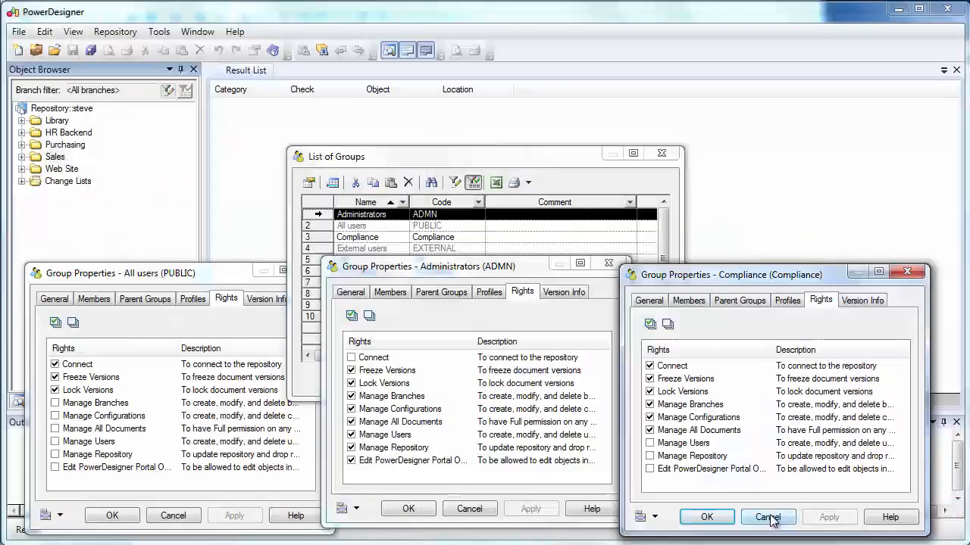
pyautogui.click(960, 497)
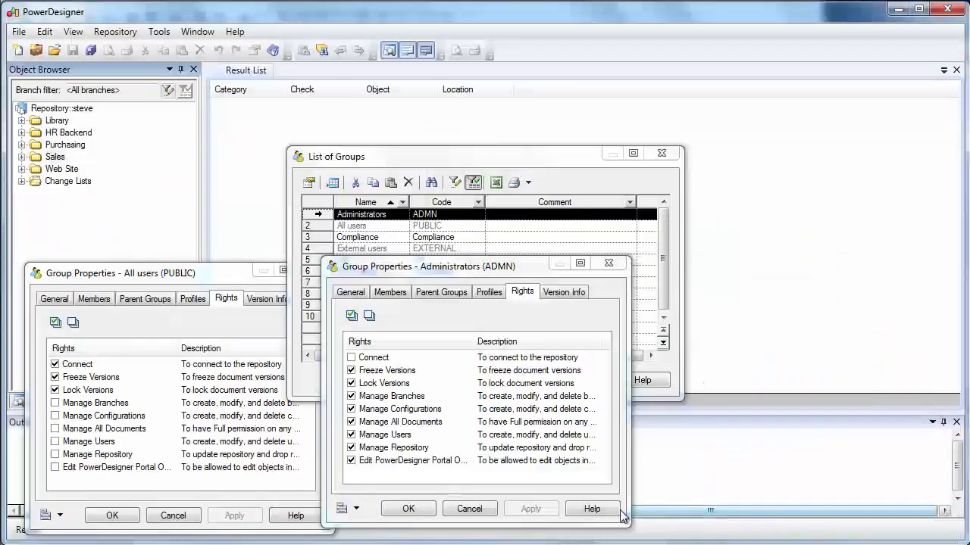
pyautogui.click(468, 509)
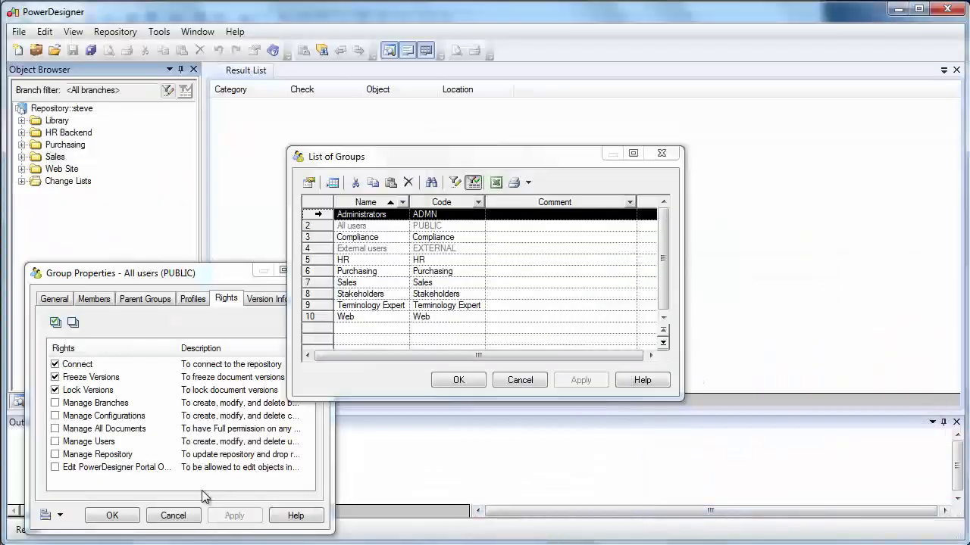
pyautogui.click(173, 515)
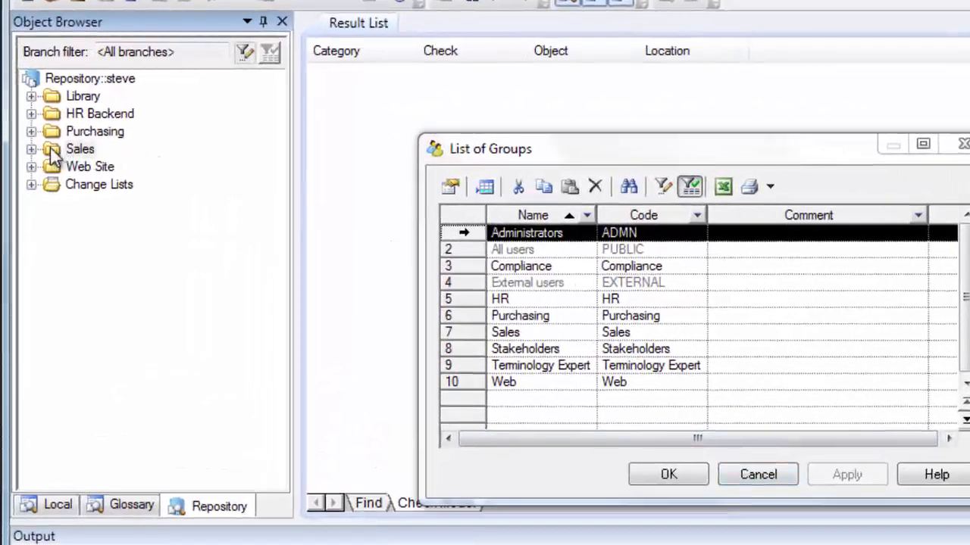
# - Examine the permissions granted on the Sales folder to All users, Sales, Compliance and Administrators, and close its properties without changes
pyautogui.rightClick(49, 150)
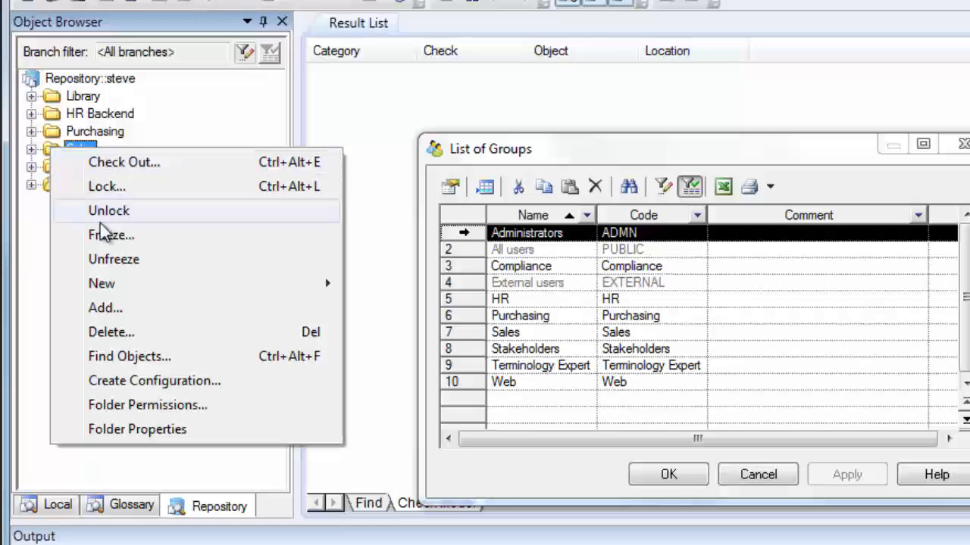
pyautogui.click(152, 407)
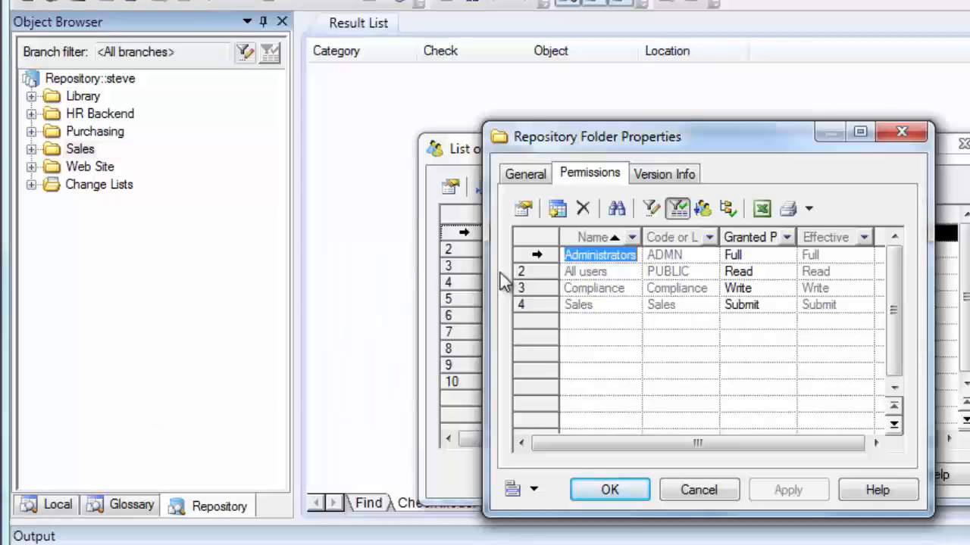
pyautogui.click(532, 272)
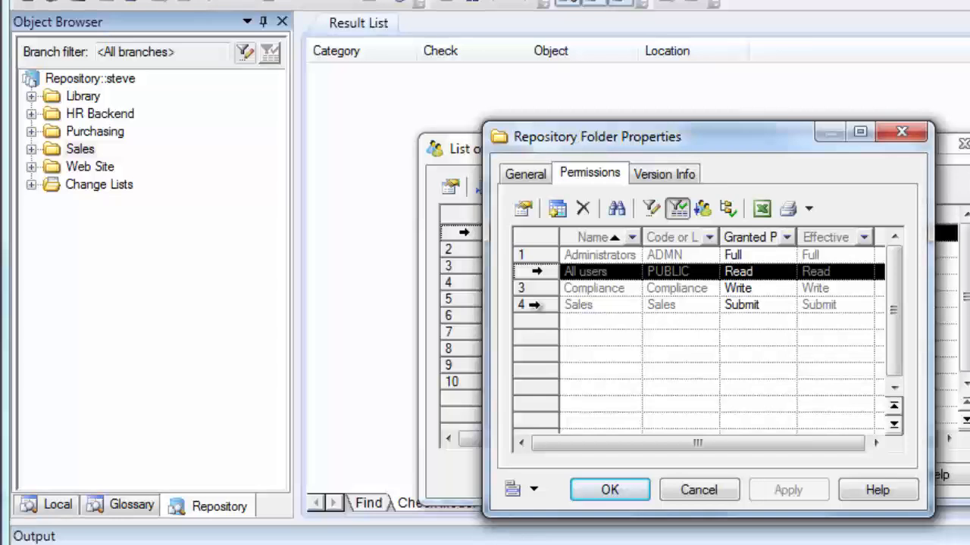
pyautogui.click(534, 305)
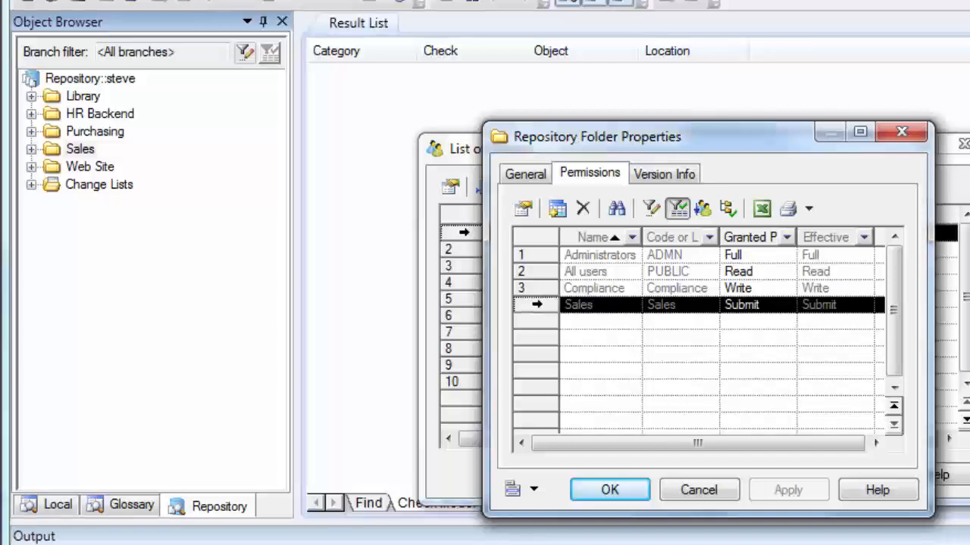
pyautogui.click(529, 291)
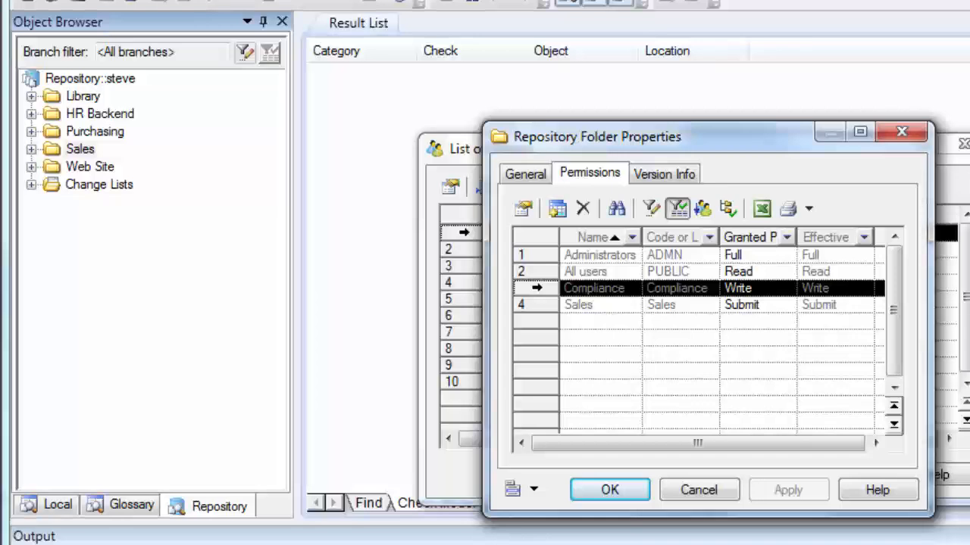
pyautogui.click(522, 260)
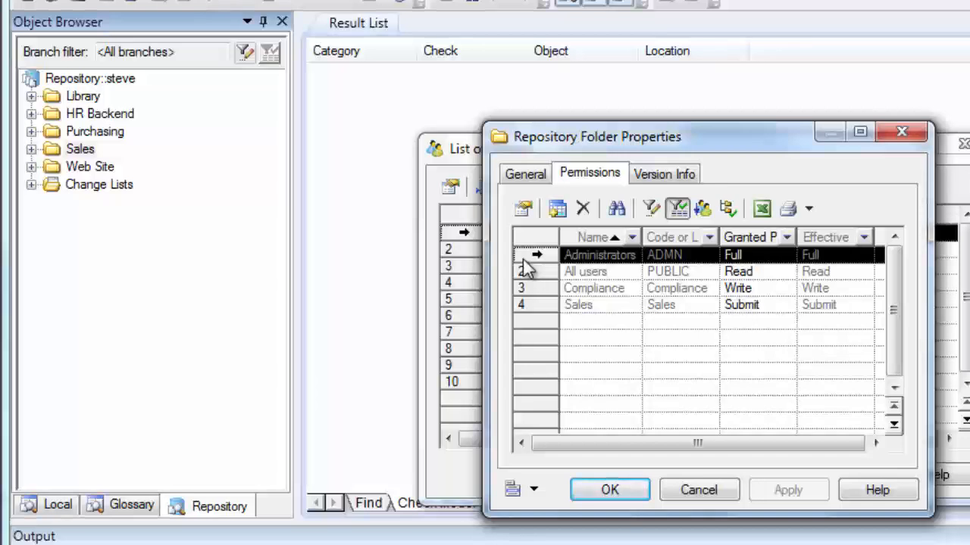
pyautogui.click(684, 489)
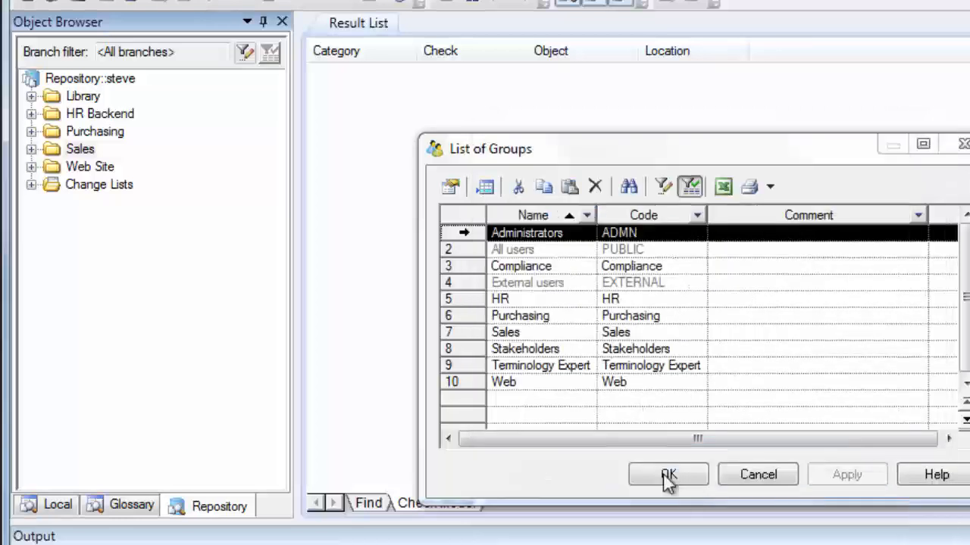
# - Expand the Library folder and look over its Glossary, Company Business Rules and Company Architecture models
pyautogui.click(31, 96)
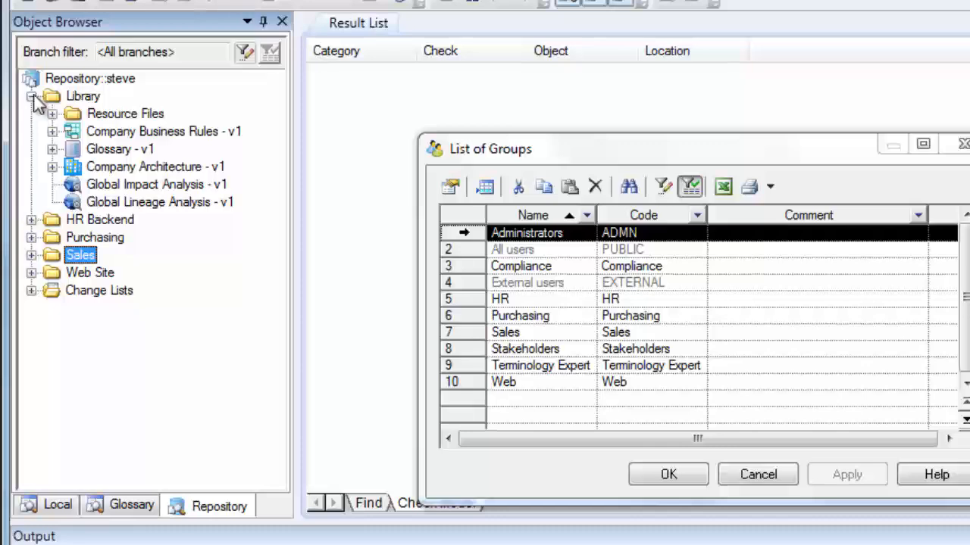
pyautogui.click(79, 97)
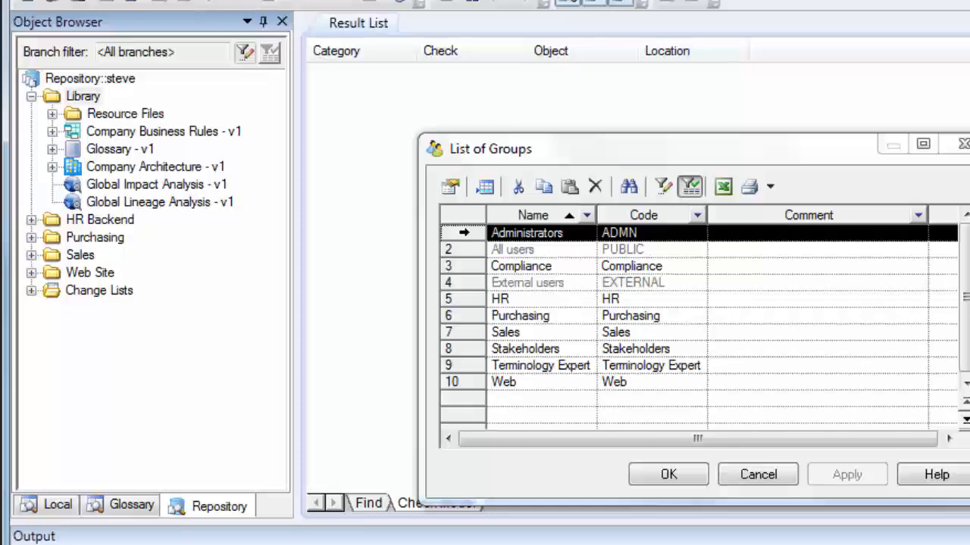
pyautogui.click(106, 149)
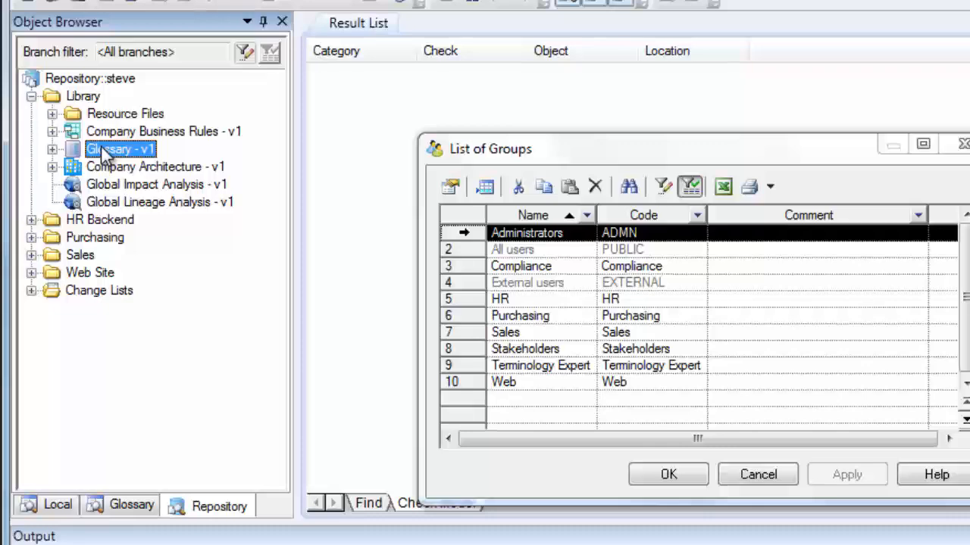
pyautogui.click(127, 131)
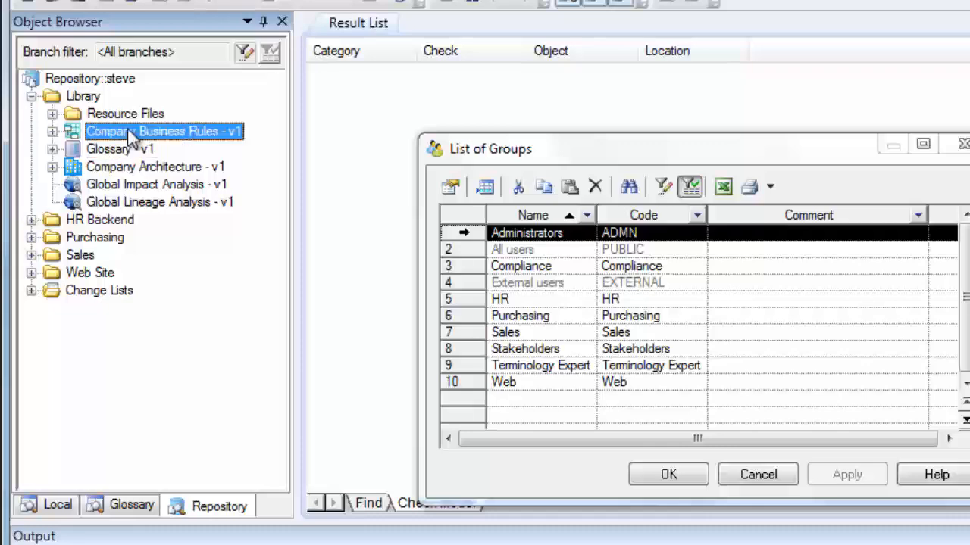
pyautogui.click(146, 170)
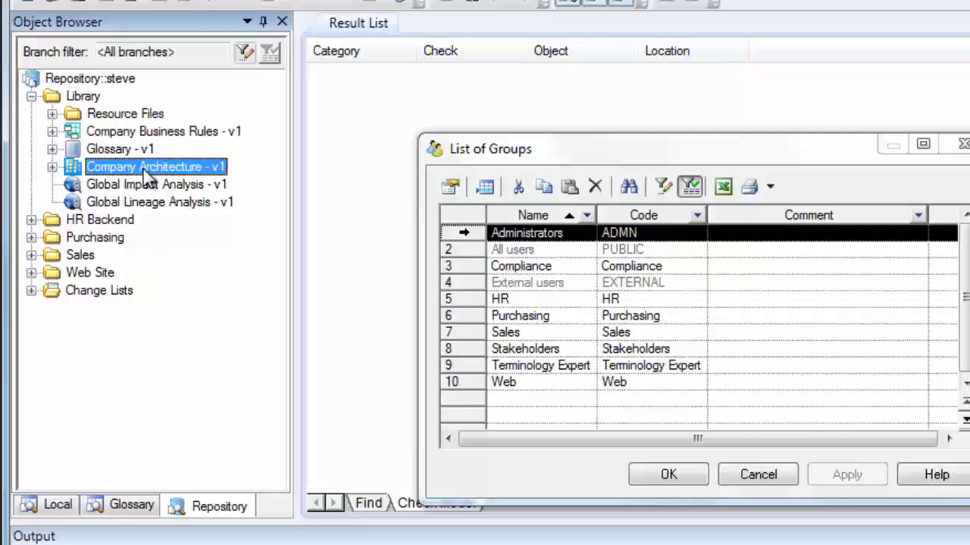
# - Review the group permissions granted on the Library folder and close its properties without changes
pyautogui.click(79, 101)
pyautogui.rightClick(78, 105)
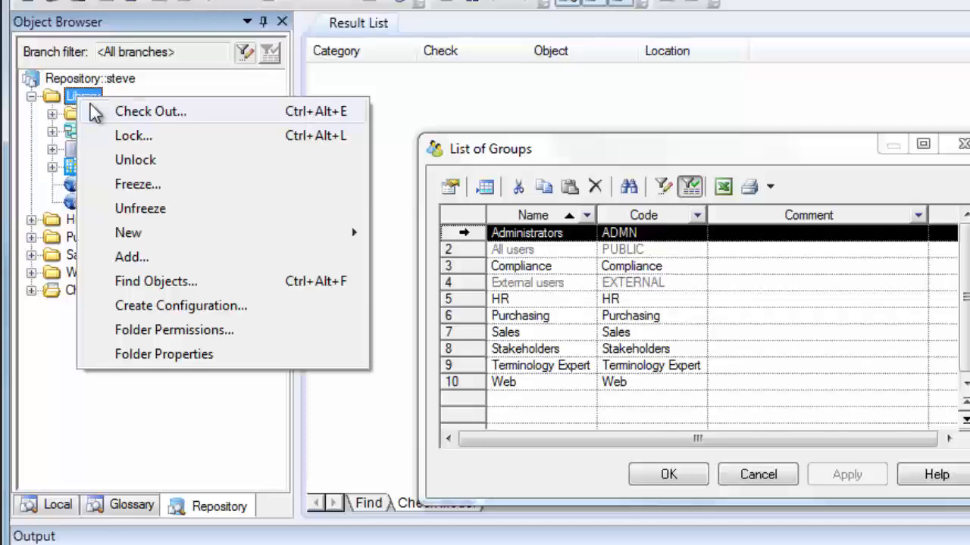
pyautogui.click(218, 333)
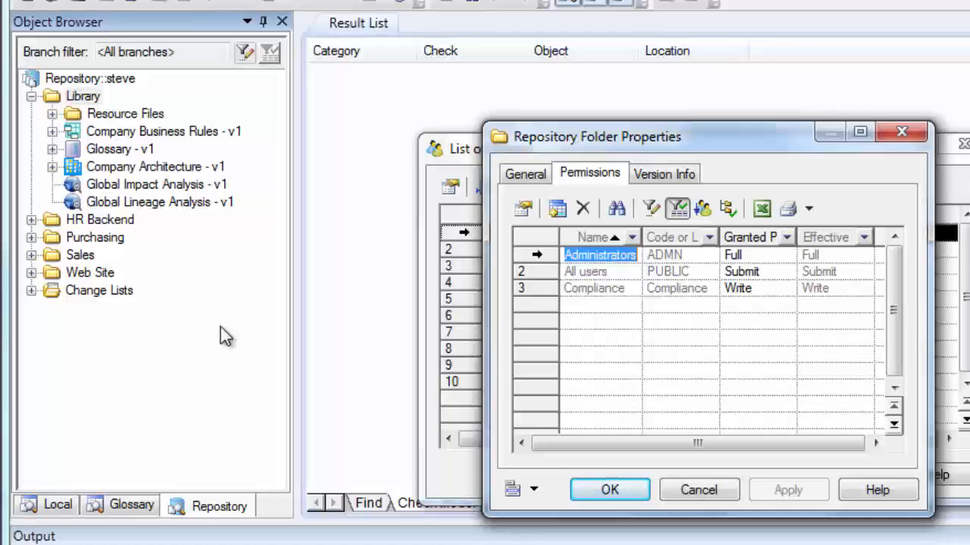
pyautogui.click(679, 485)
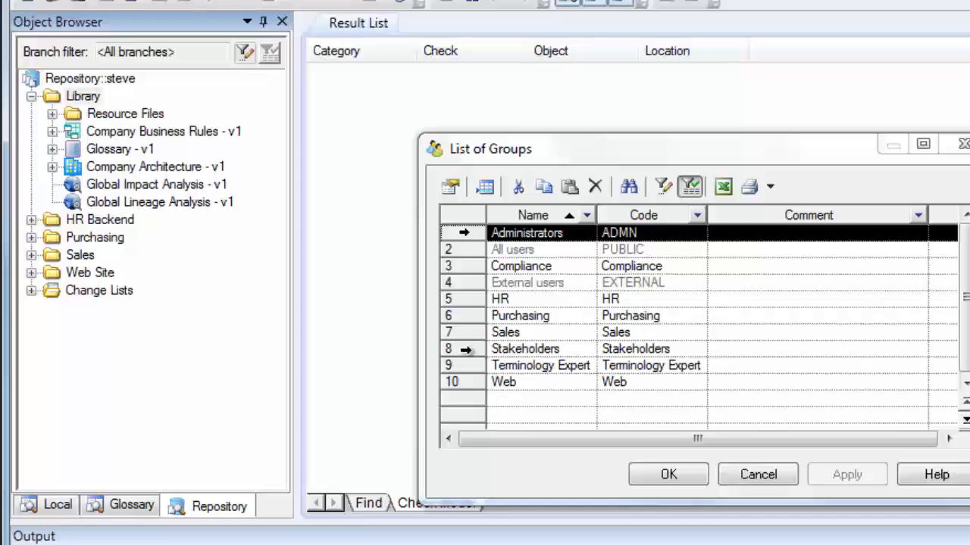
# - Review the profiles assigned to the Stakeholders group, and close its properties and the list of groups without changes
pyautogui.doubleClick(465, 350)
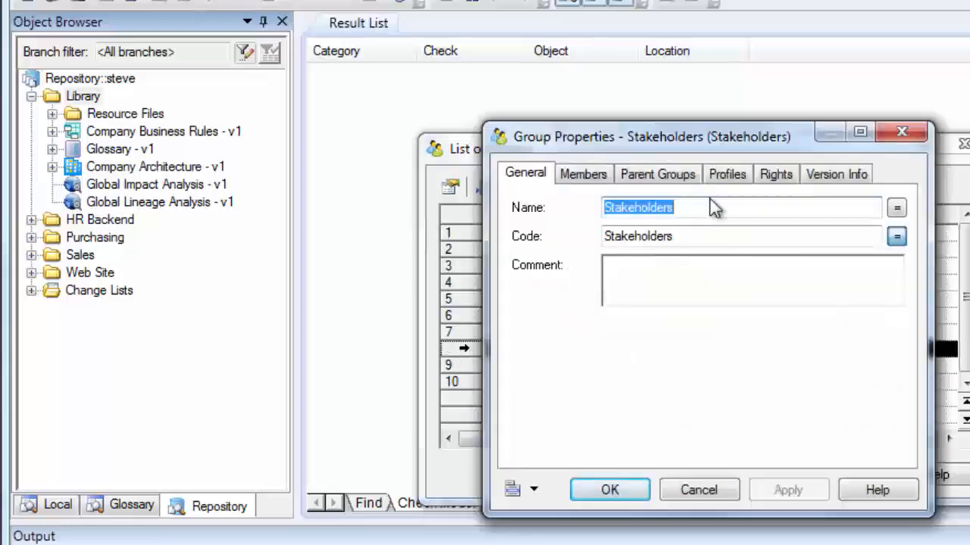
pyautogui.click(728, 176)
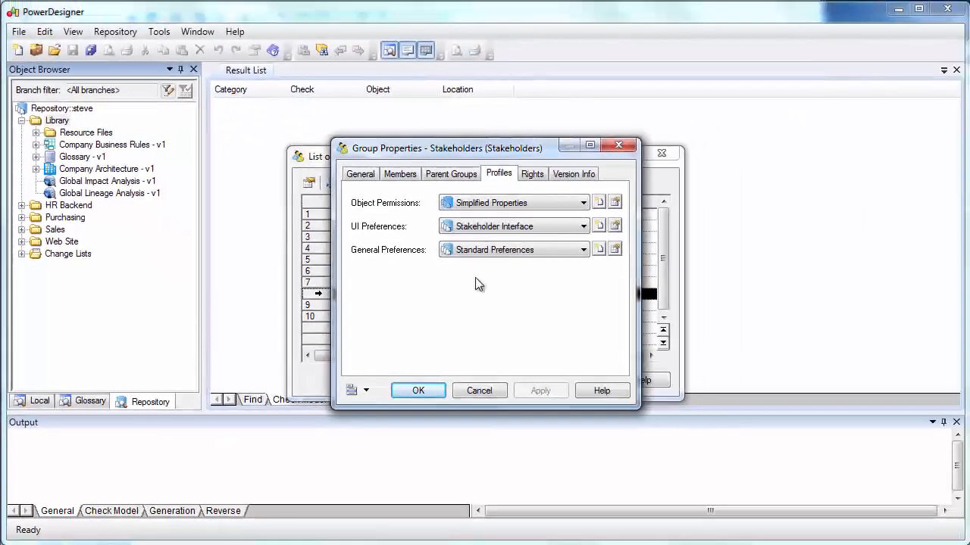
pyautogui.click(471, 391)
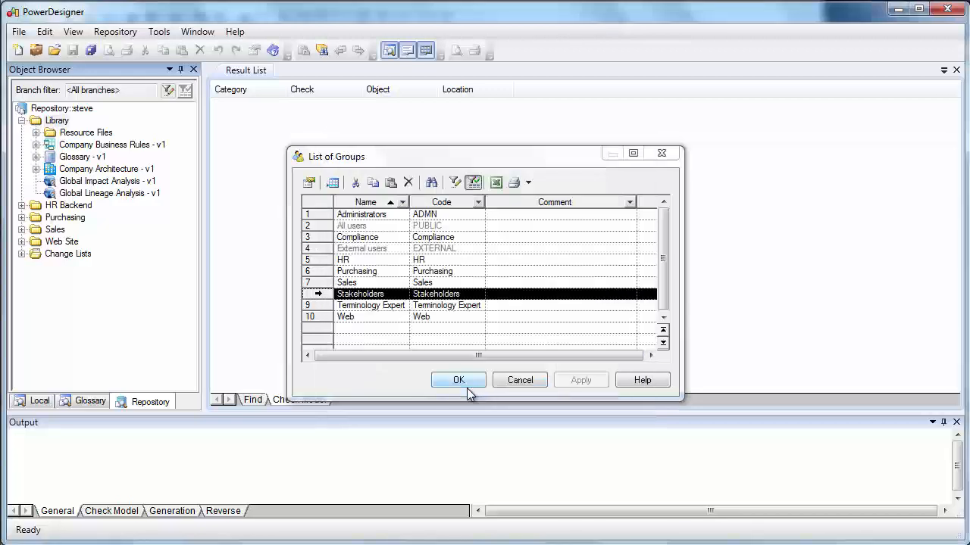
pyautogui.click(510, 380)
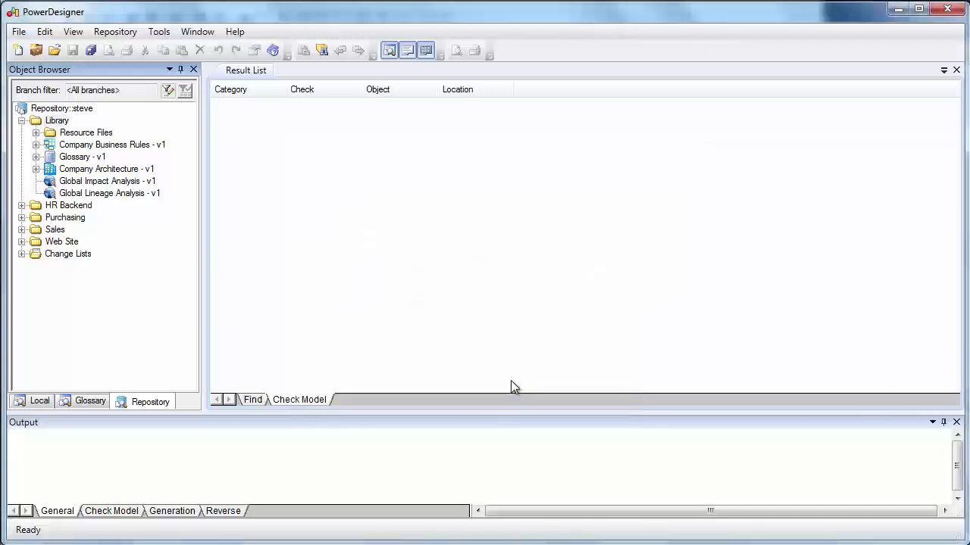